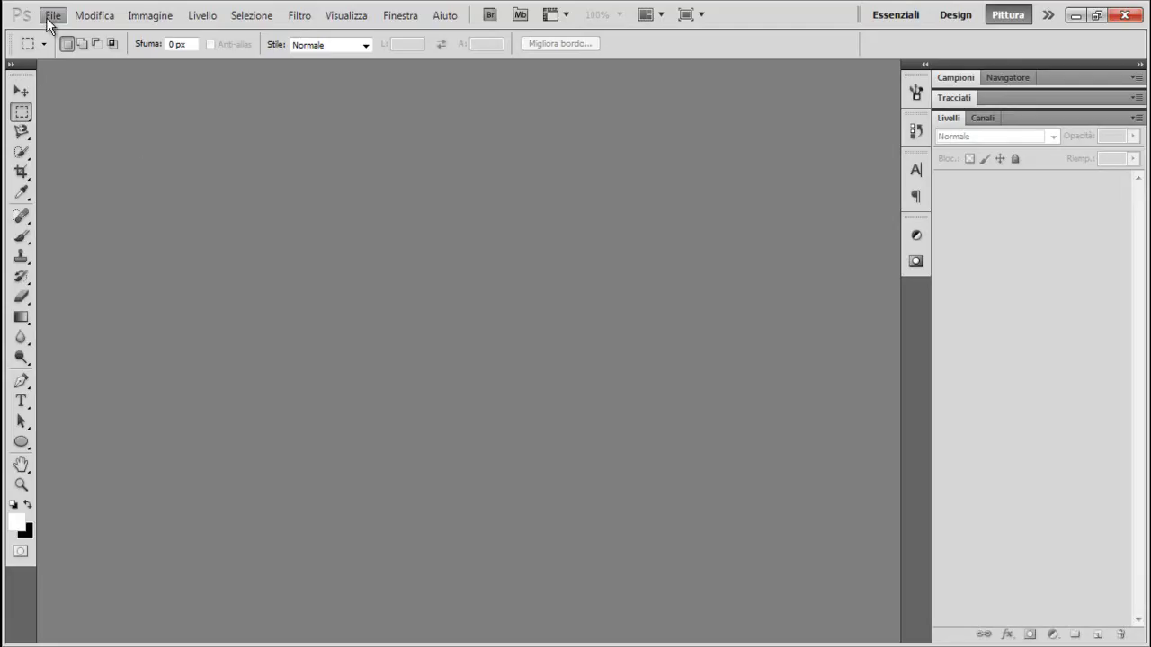
- Open the "red retro fill" file from the CC PACK - Color Correction SUUUUP folder
click(49, 20)
click(77, 51)
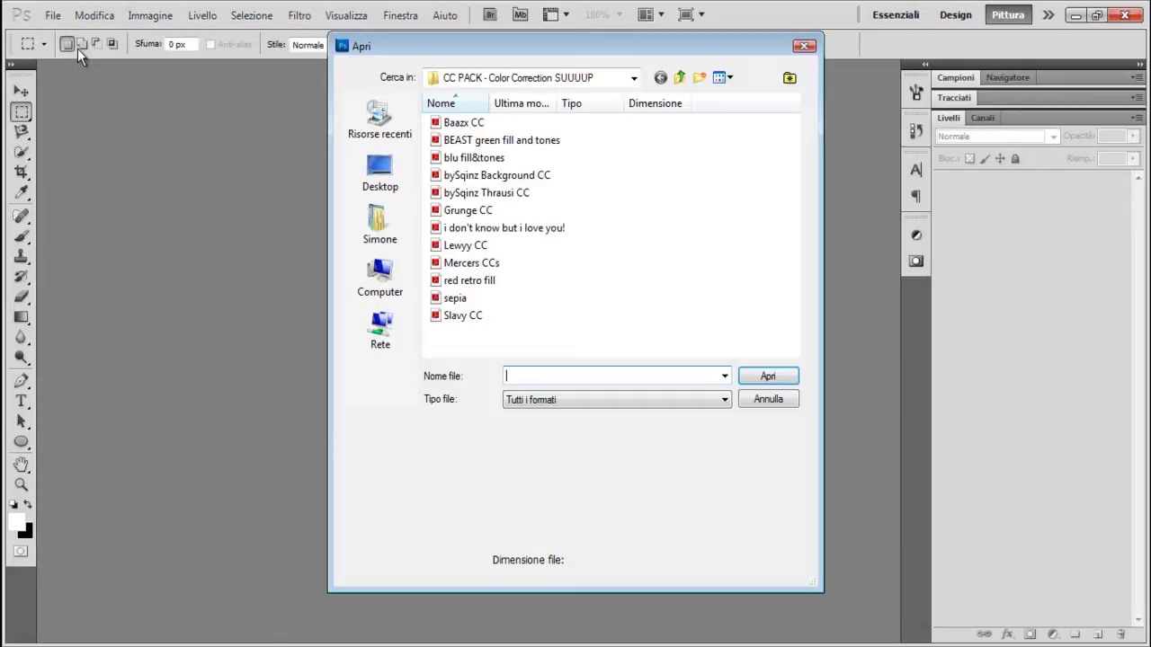
click(454, 212)
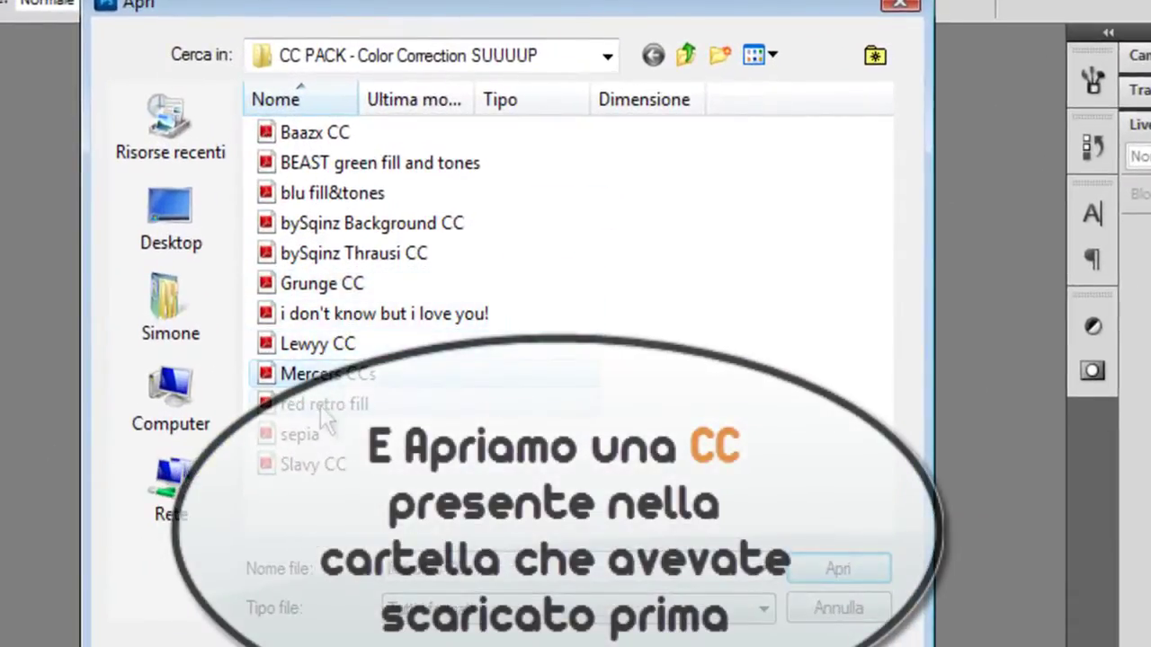
click(312, 435)
click(334, 408)
click(337, 467)
click(329, 433)
click(342, 406)
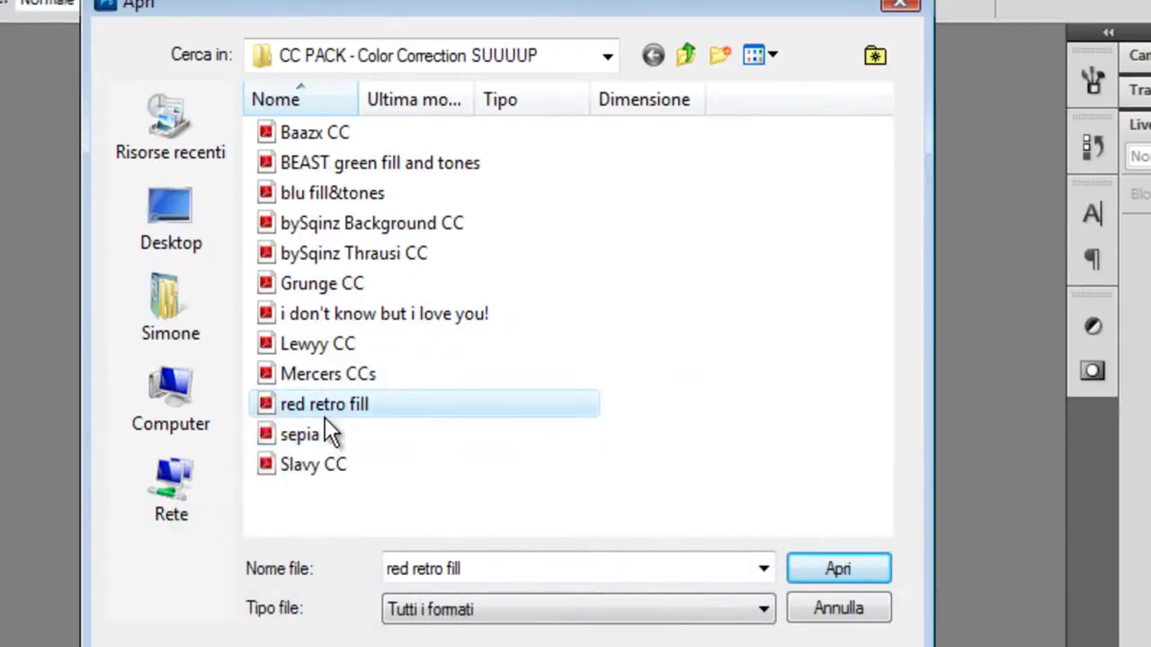
click(838, 572)
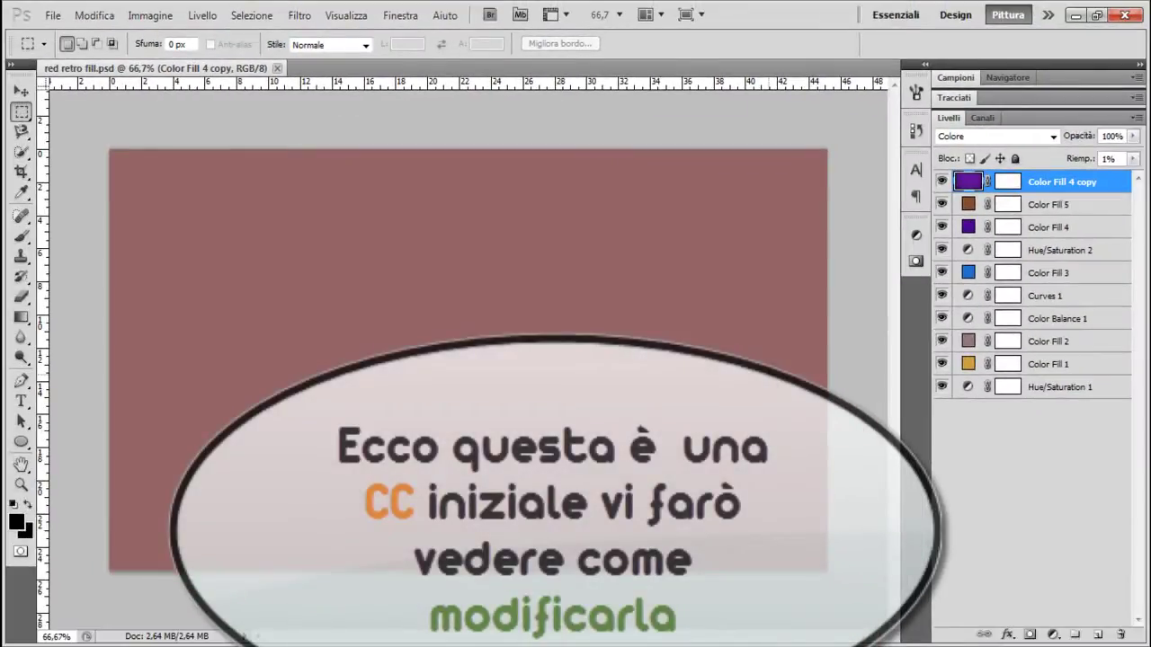
- Toggle the visibility of the Color Fill 5 layer to examine its effect on the image's color
click(1016, 204)
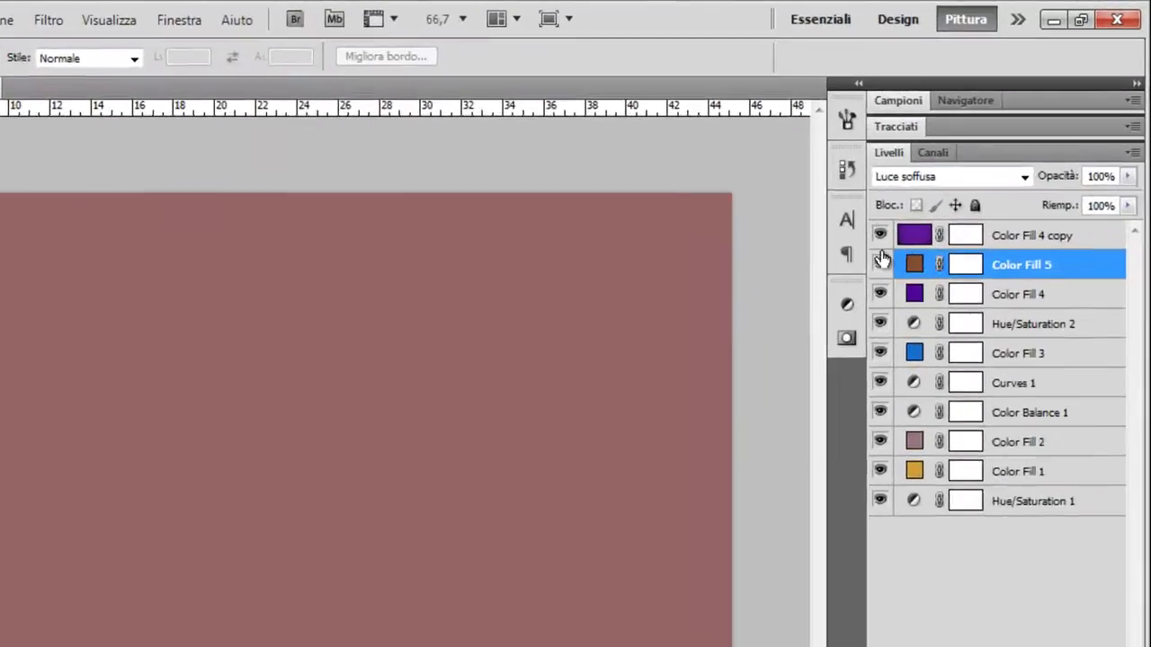
click(881, 259)
click(881, 259)
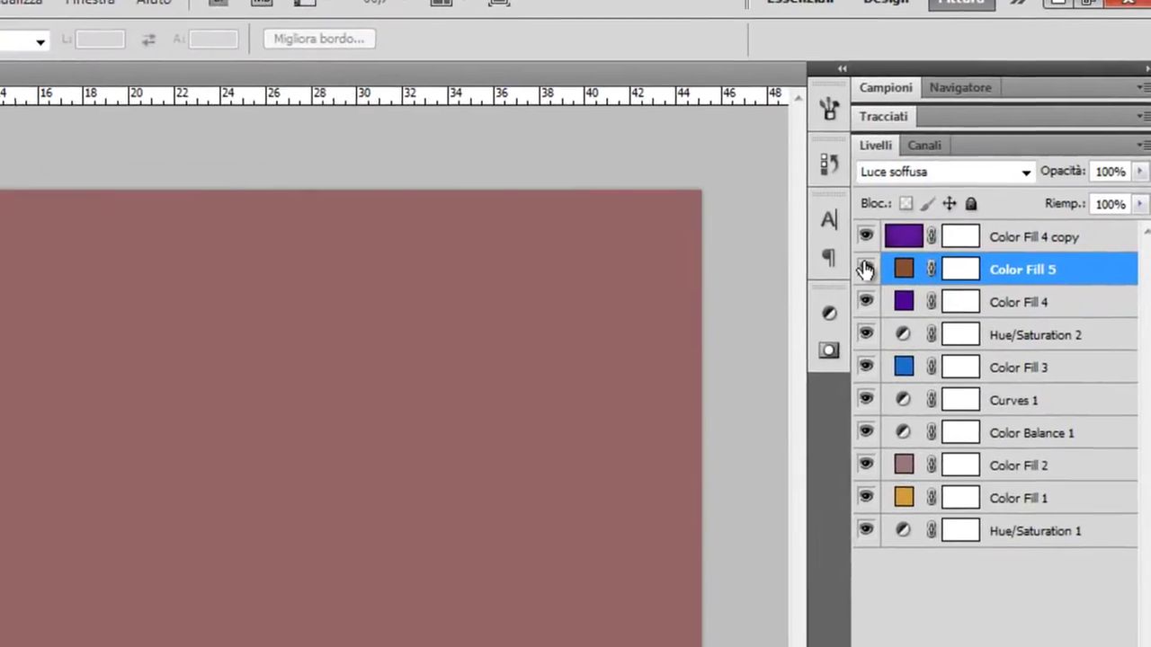
click(868, 264)
click(868, 264)
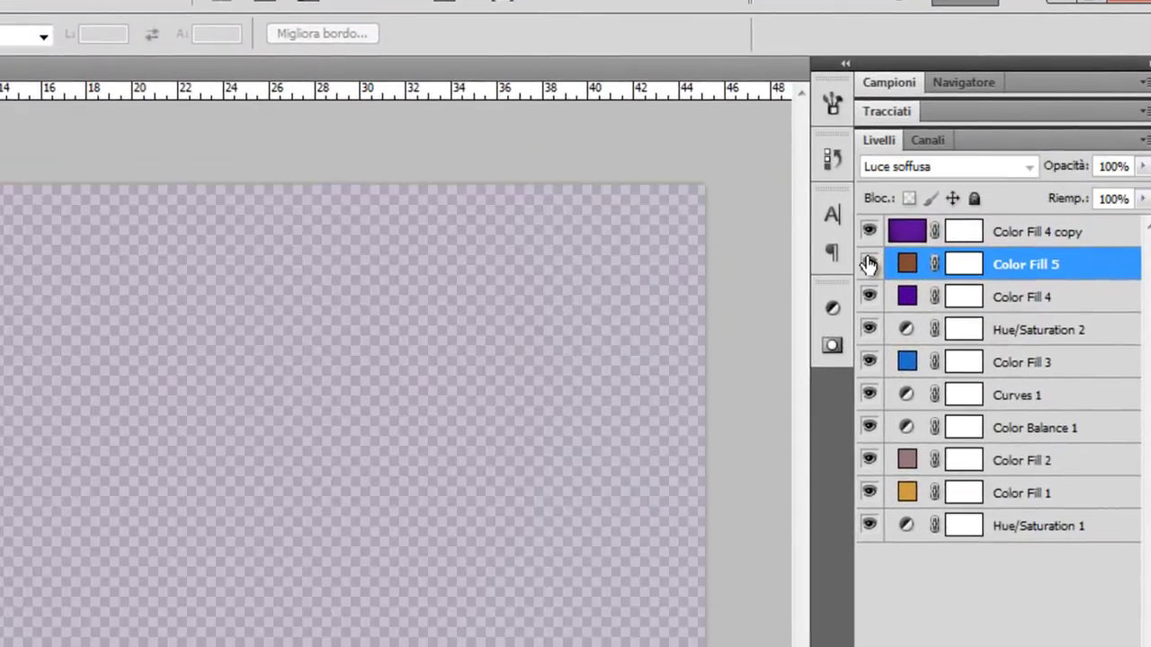
mouse_move(877, 261)
mouse_down()
mouse_move(877, 557)
mouse_move(863, 477)
mouse_move(863, 488)
mouse_move(869, 261)
mouse_up()
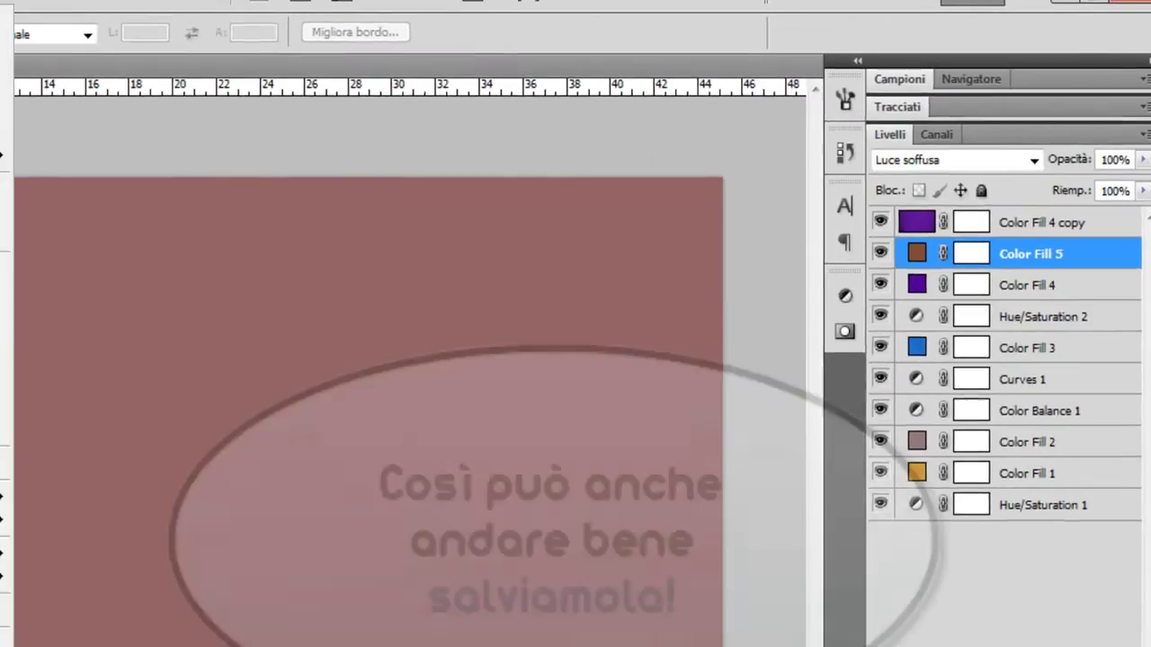
- Export the image for web as a PNG-24 named red-retro-fill on the Desktop
key(alt+f)
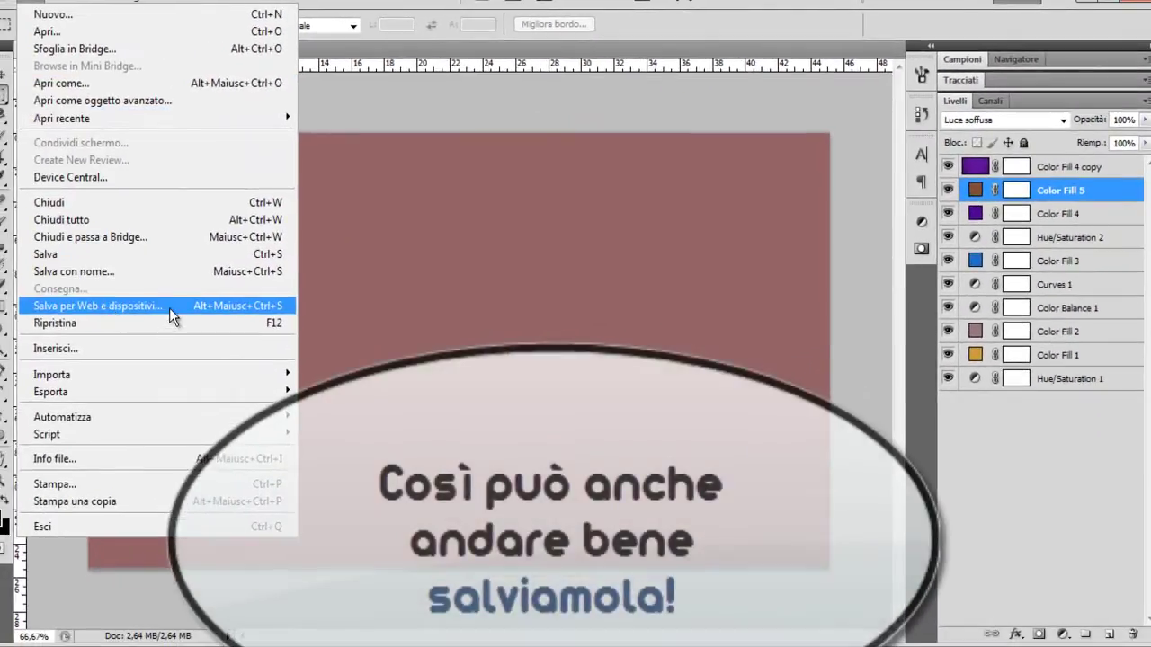
click(169, 307)
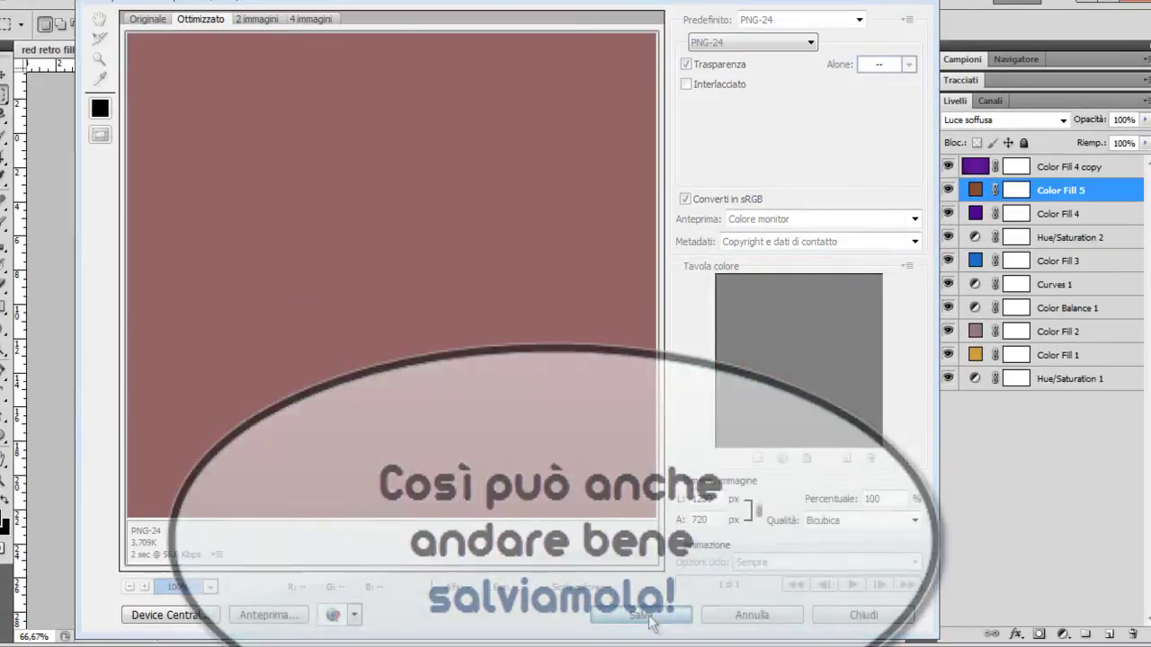
click(641, 615)
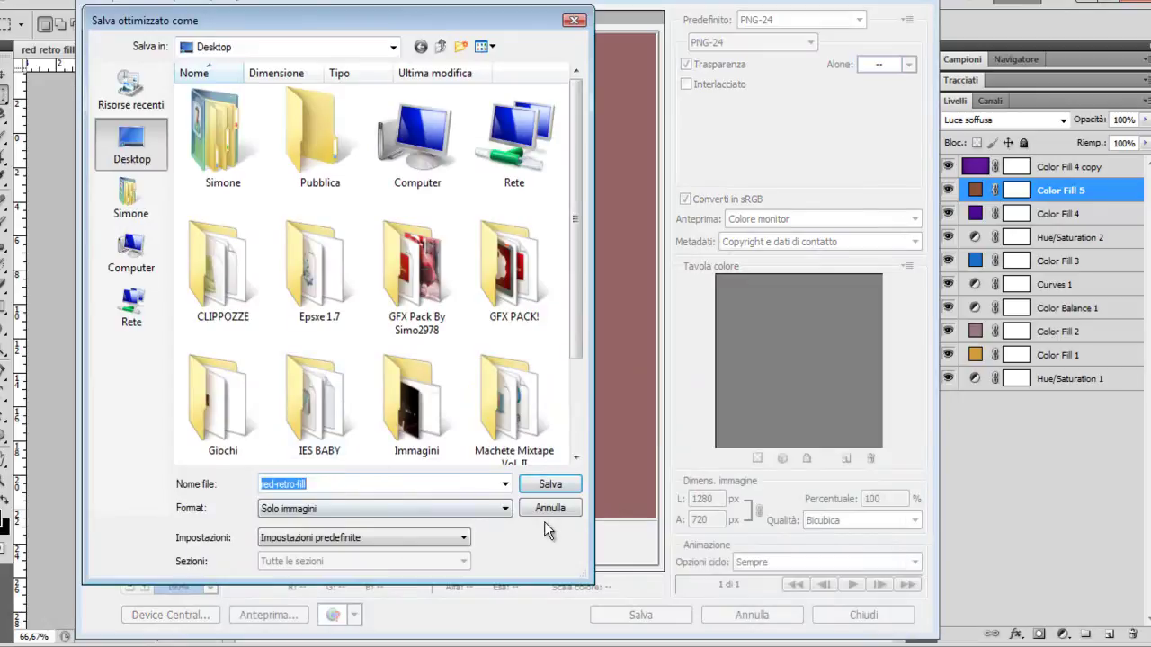
click(548, 485)
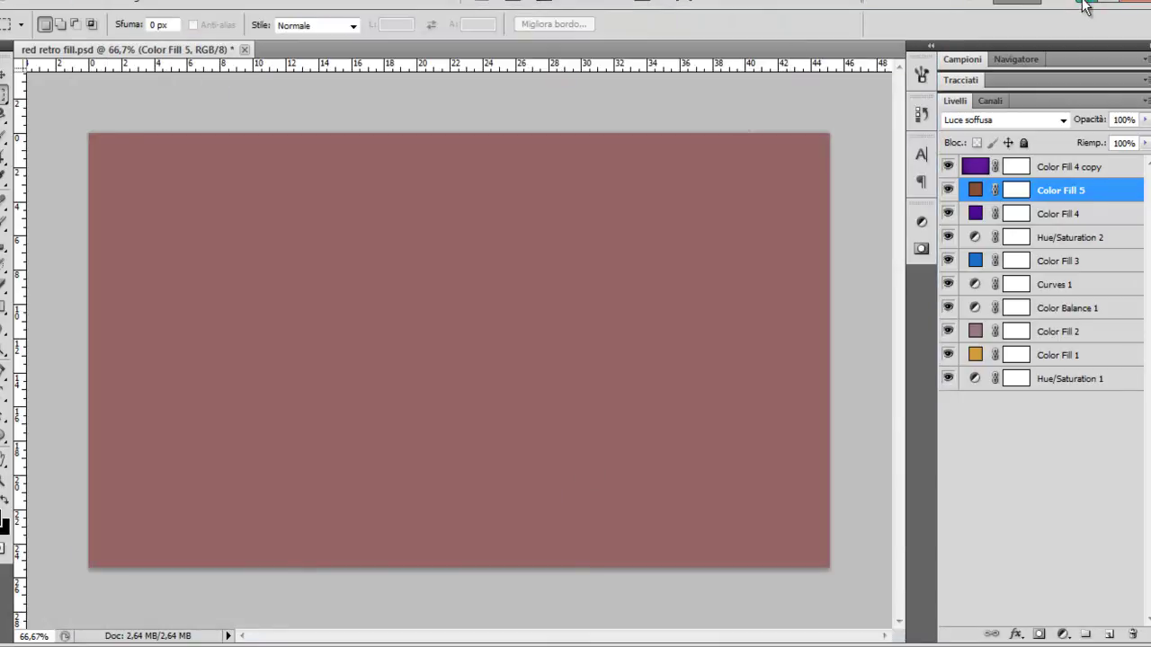
click(1084, 6)
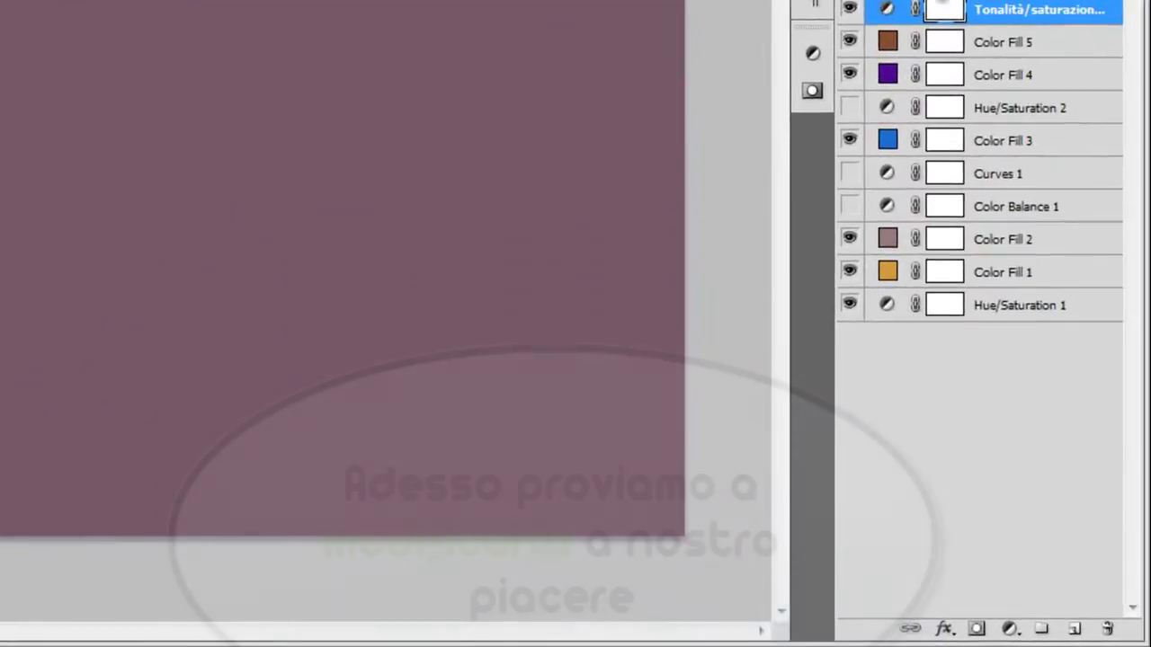
- Add another Hue/Saturation adjustment layer above Tonalità/saturazione 1 and shift its hue to try out different colors
click(1010, 632)
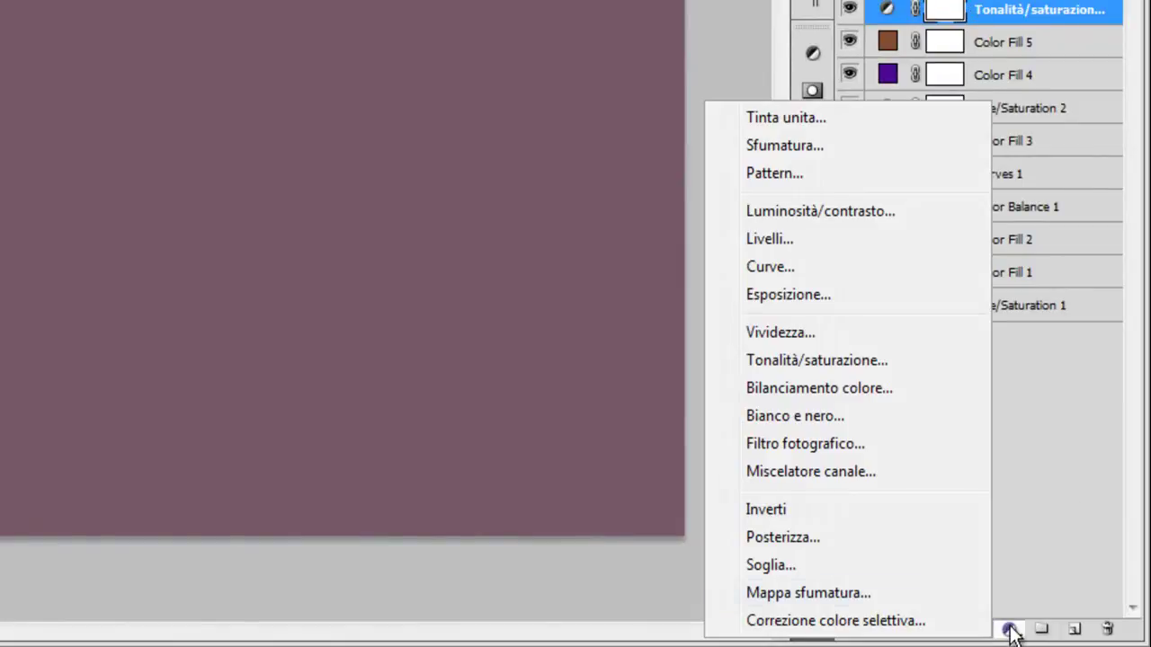
click(815, 363)
drag(660, 187, 558, 185)
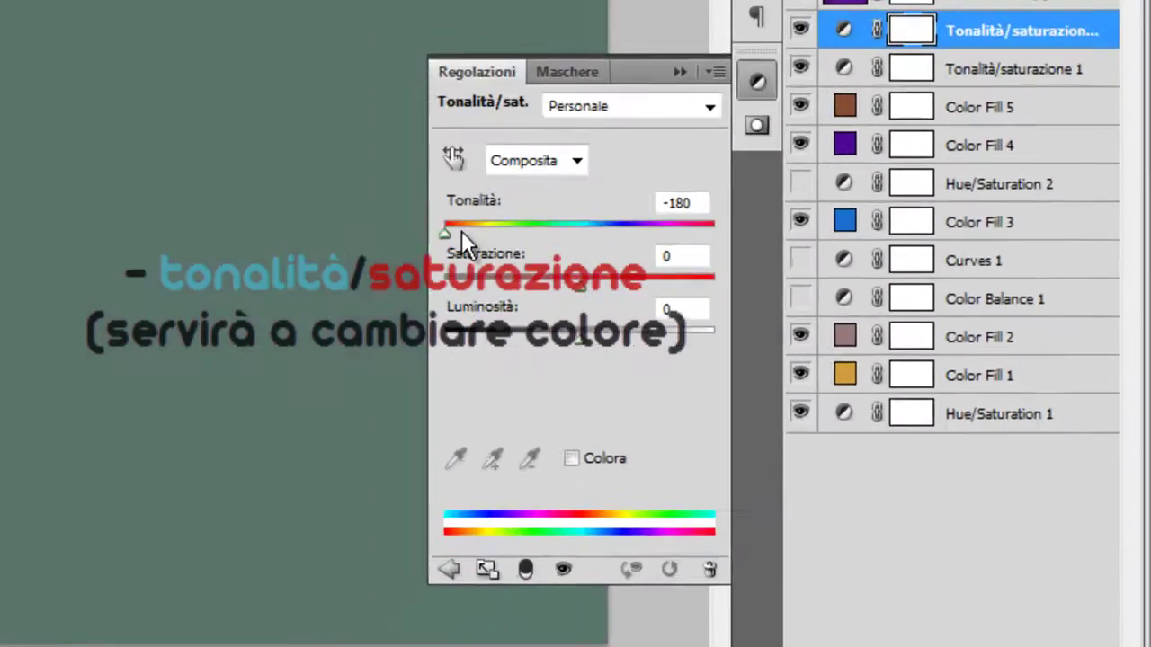
drag(461, 231, 542, 232)
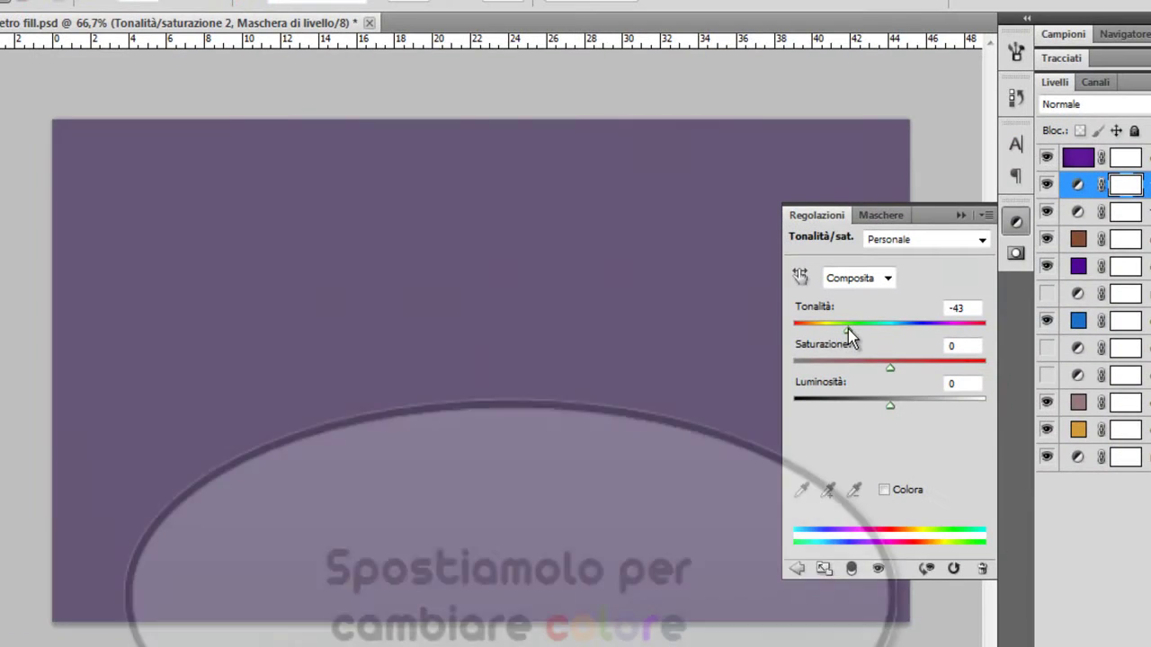
drag(848, 329, 989, 337)
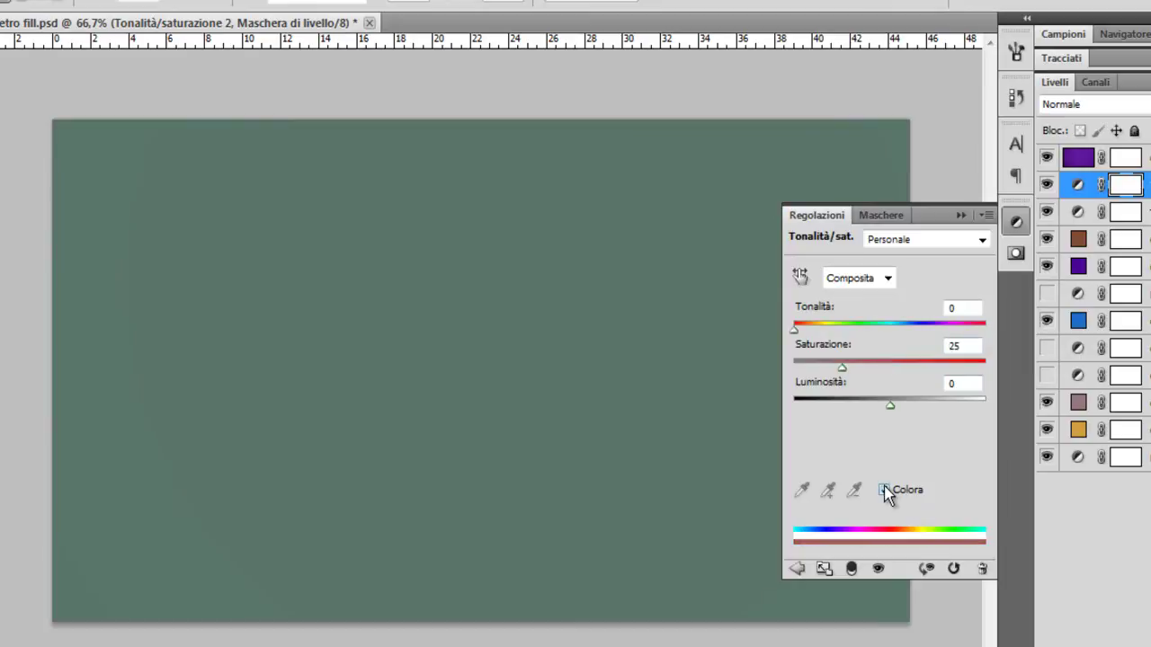
- Turn on colorizing for the new Hue/Saturation adjustment and set its hue to 311 for a purple tone
click(885, 491)
drag(798, 332, 960, 338)
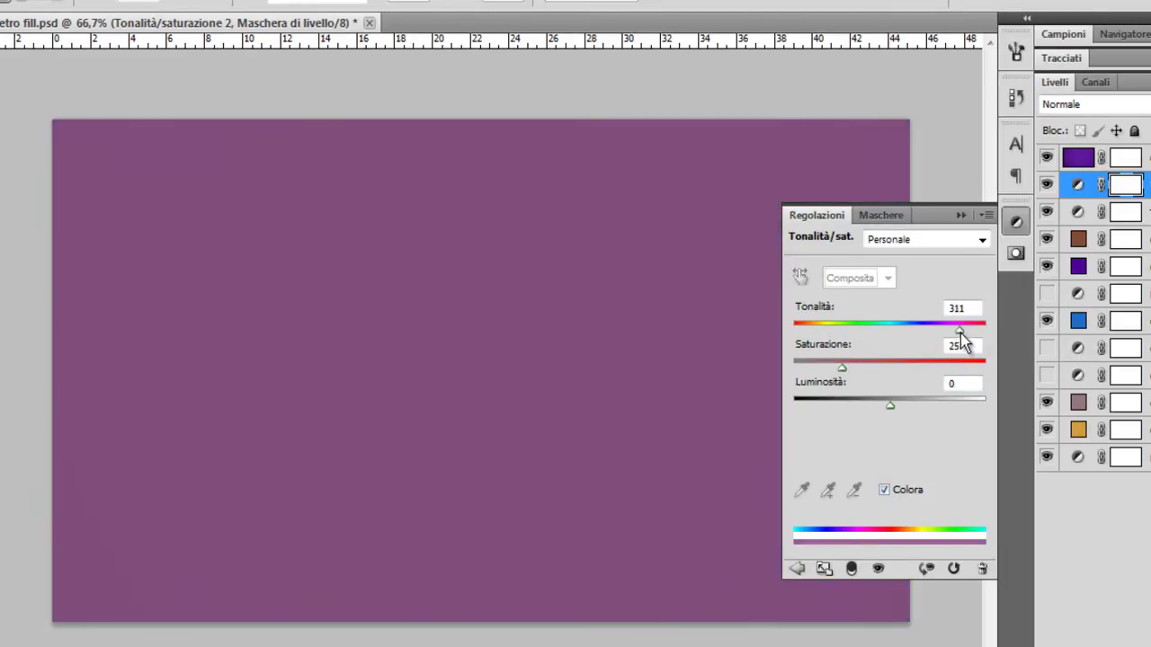
click(960, 217)
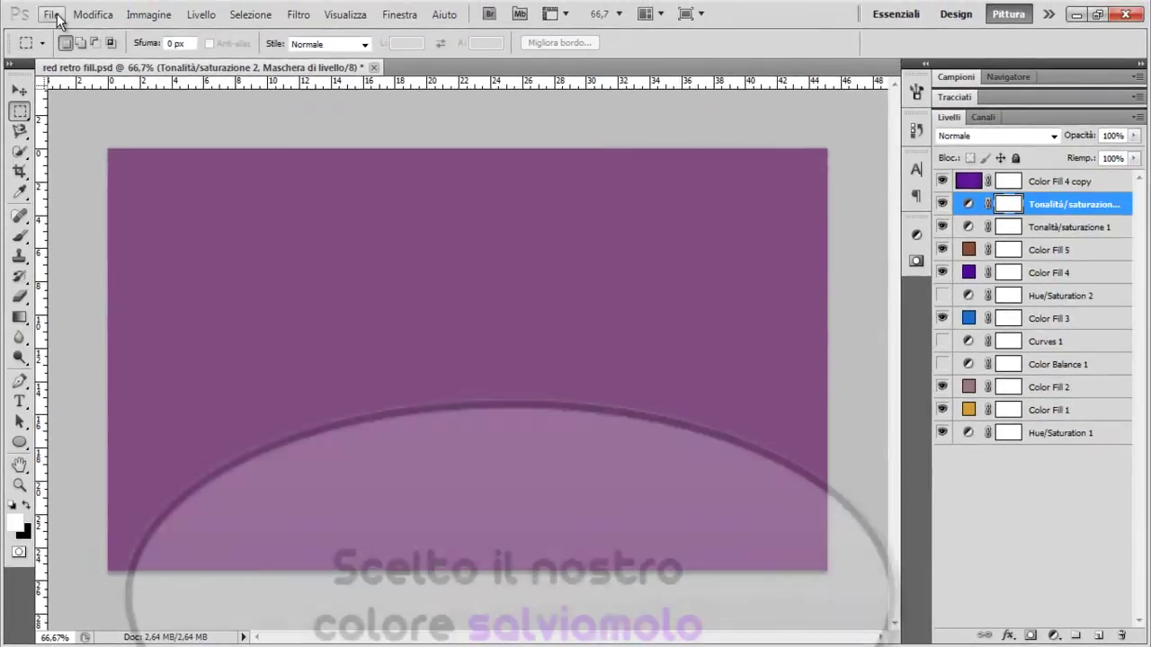
- Export the purple version for web as a PNG-24 named red-retro-fill2 on the Desktop
click(51, 14)
click(154, 316)
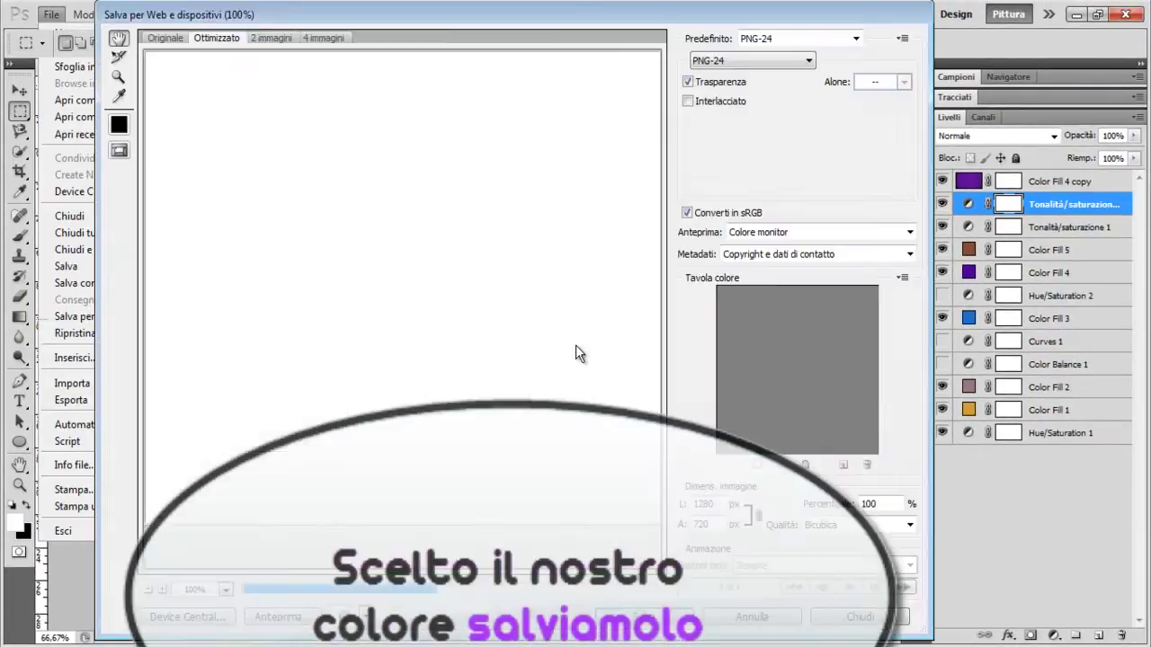
click(639, 617)
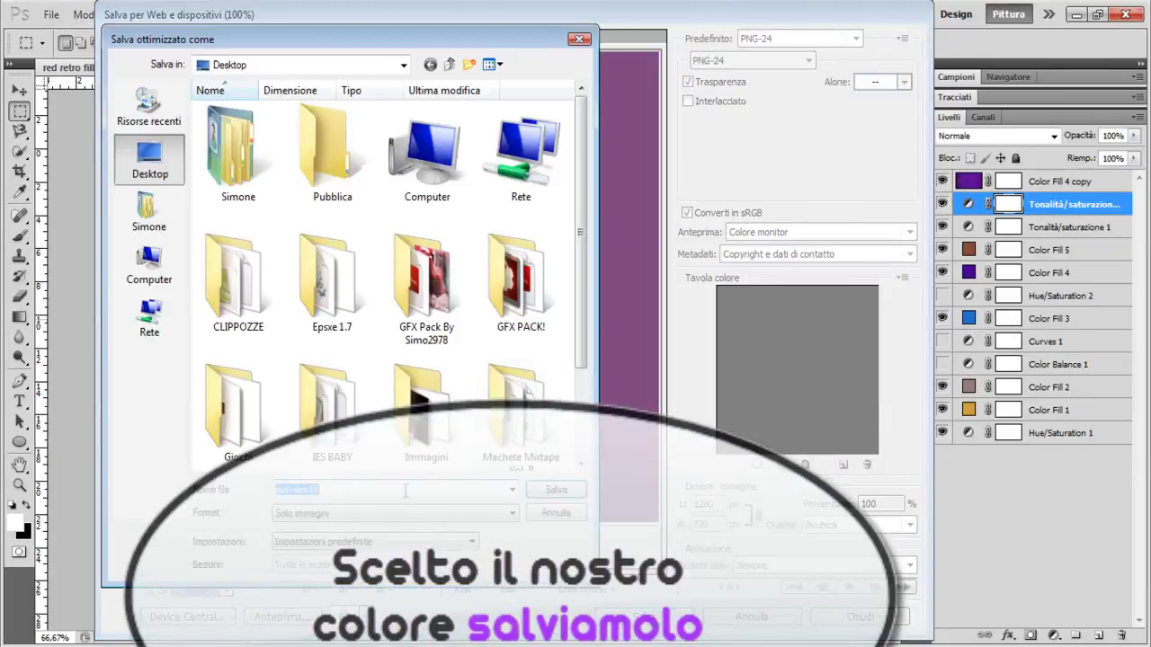
click(556, 490)
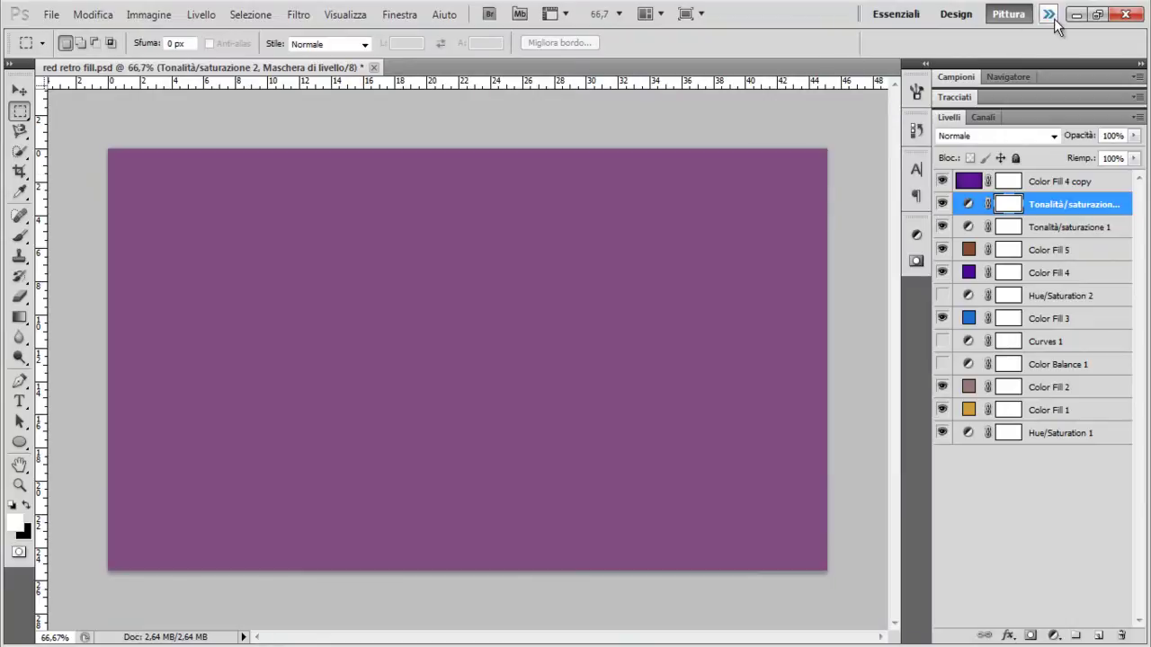
click(1076, 15)
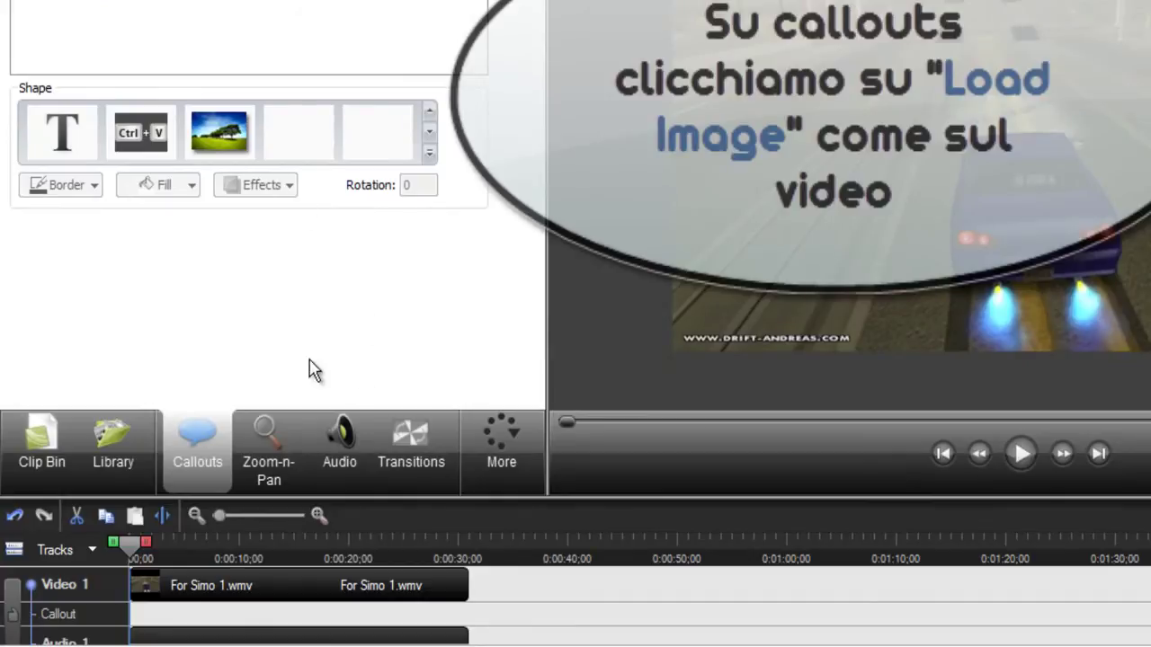
- In Camtasia Studio, load the red-retro-fill image from the Desktop as a callout
click(429, 131)
click(429, 109)
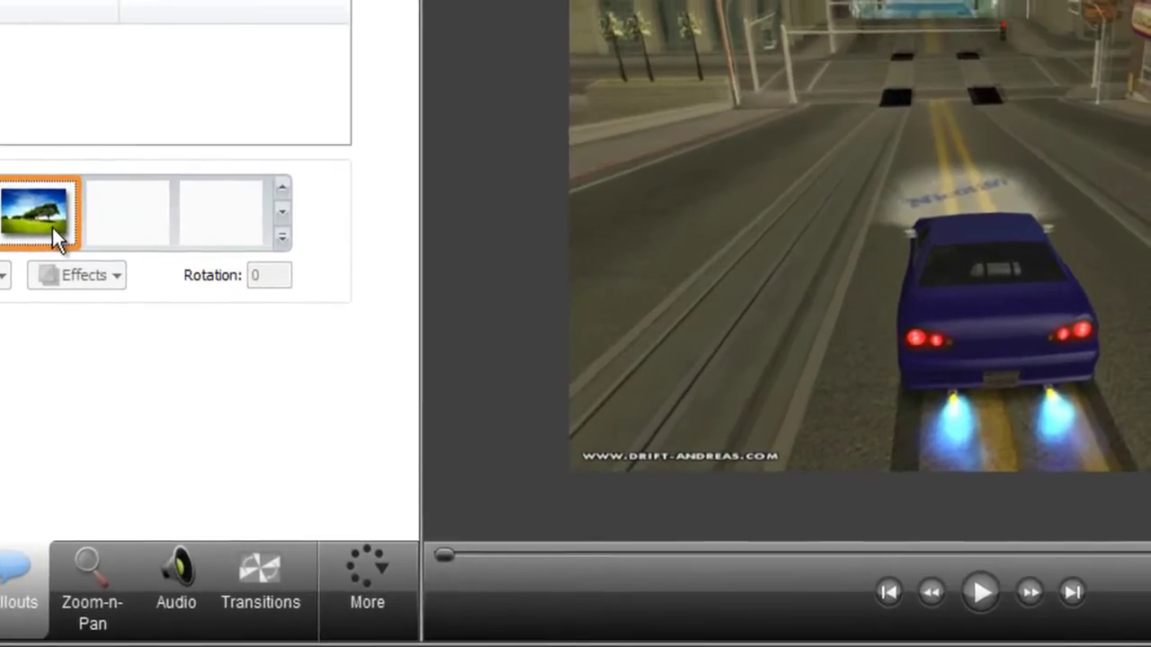
click(188, 157)
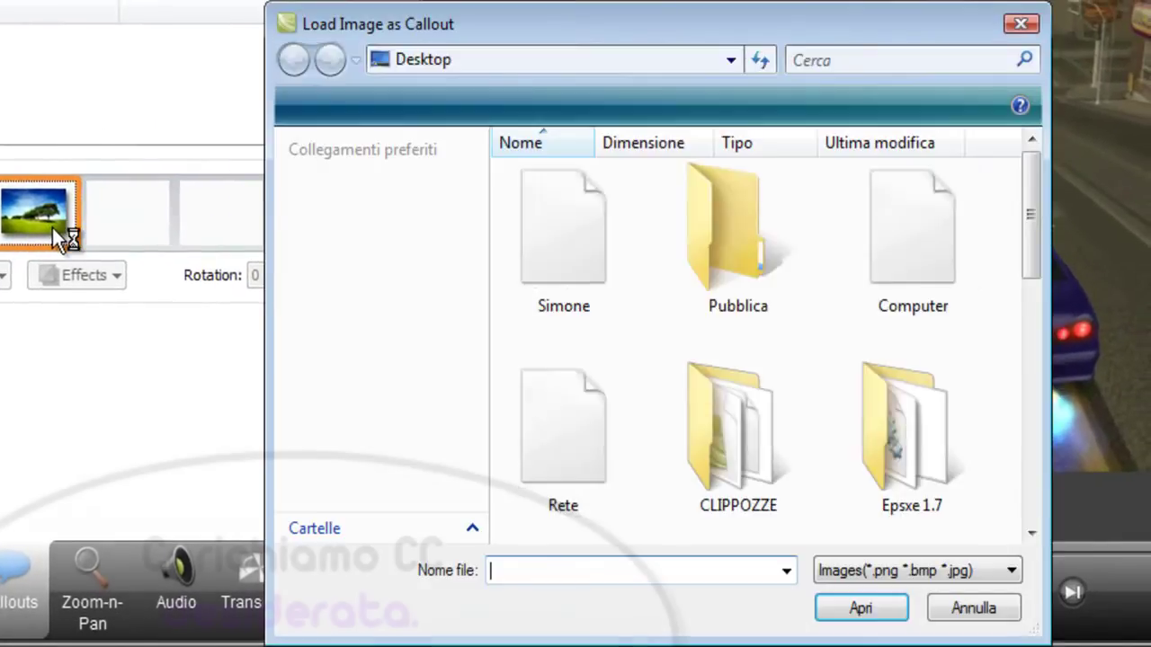
drag(1030, 184, 991, 345)
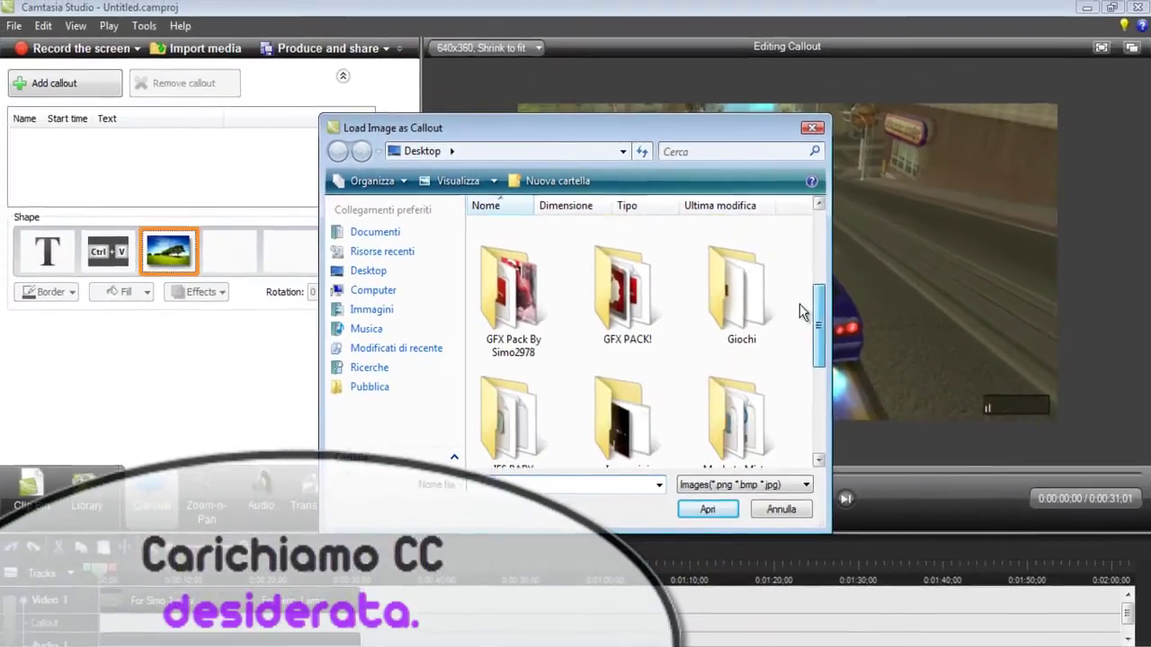
scroll(792, 336, down, 5)
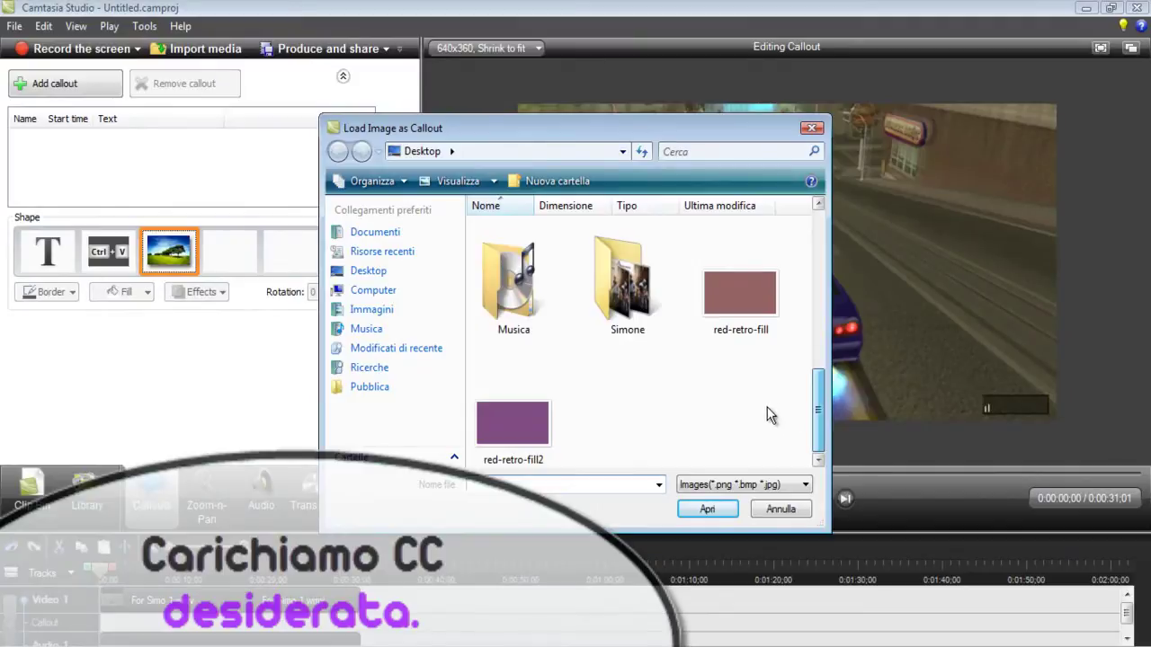
click(733, 324)
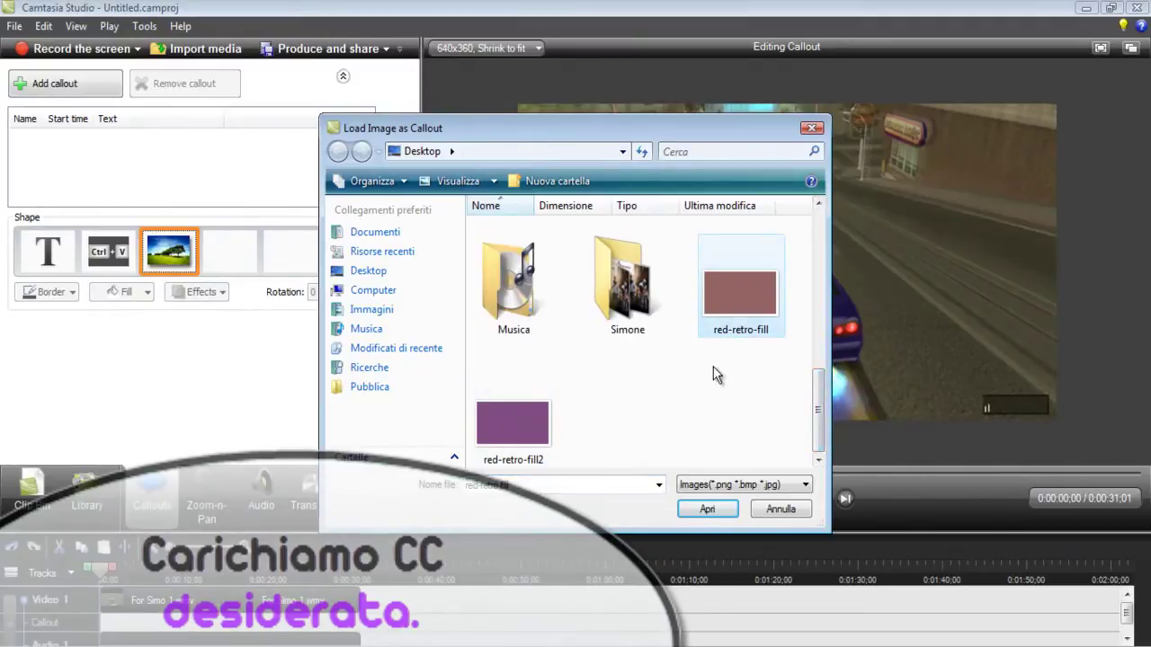
click(526, 436)
double_click(732, 297)
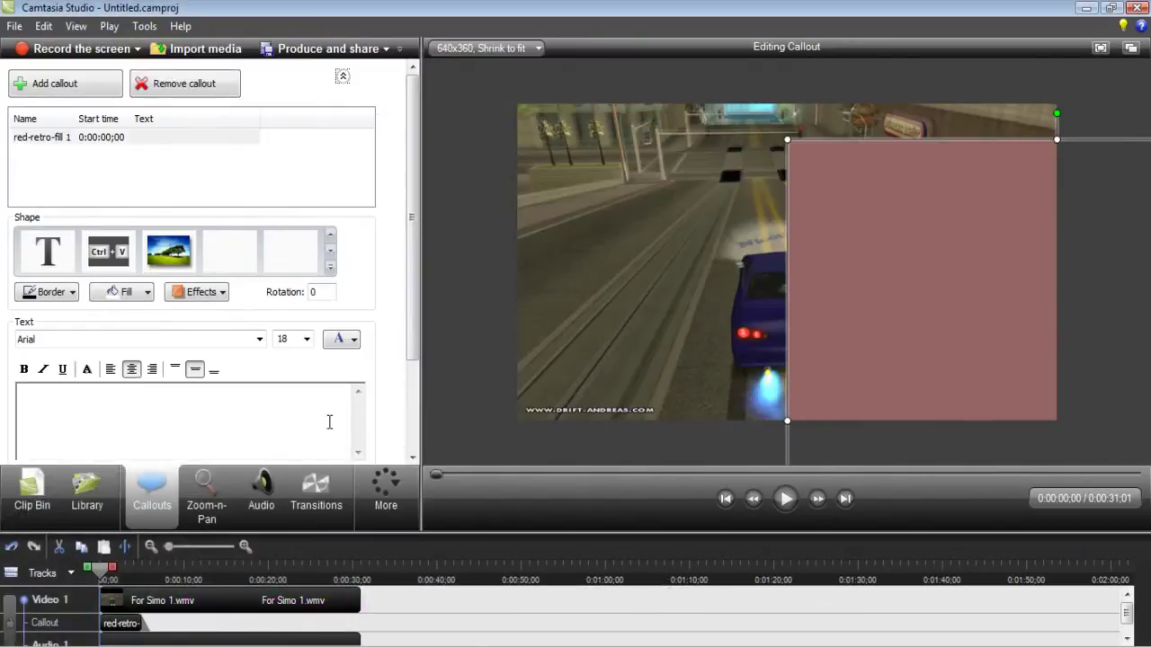
- Move the red-retro-fill callout so it covers the video frame and turn off its shadow
drag(987, 399, 763, 318)
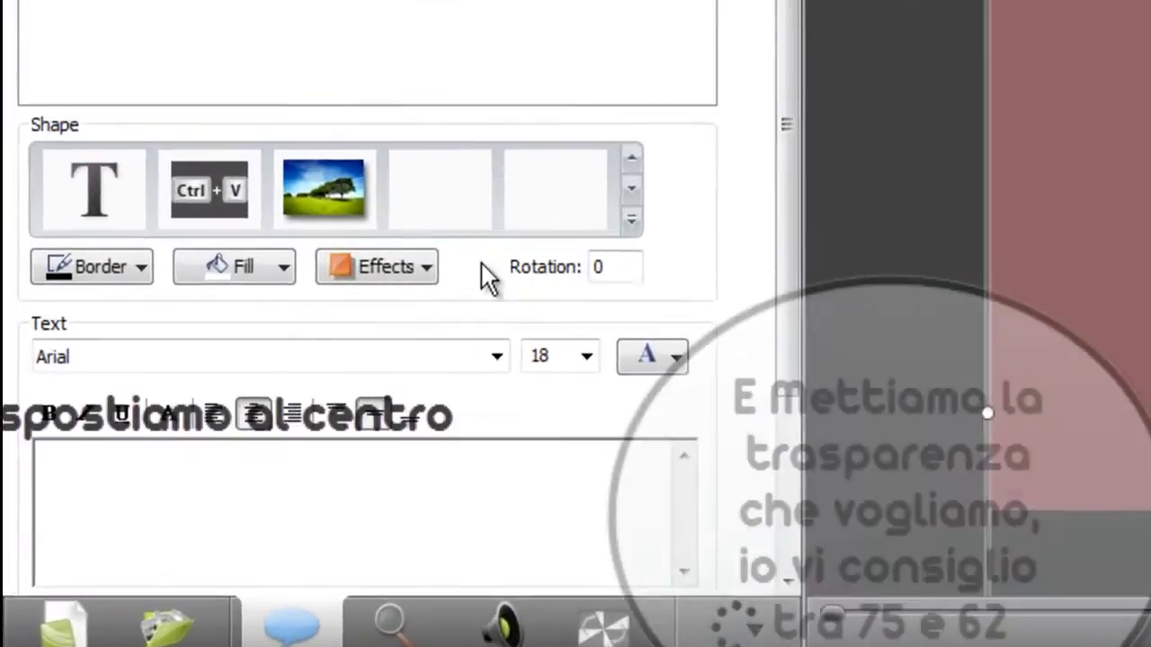
click(206, 287)
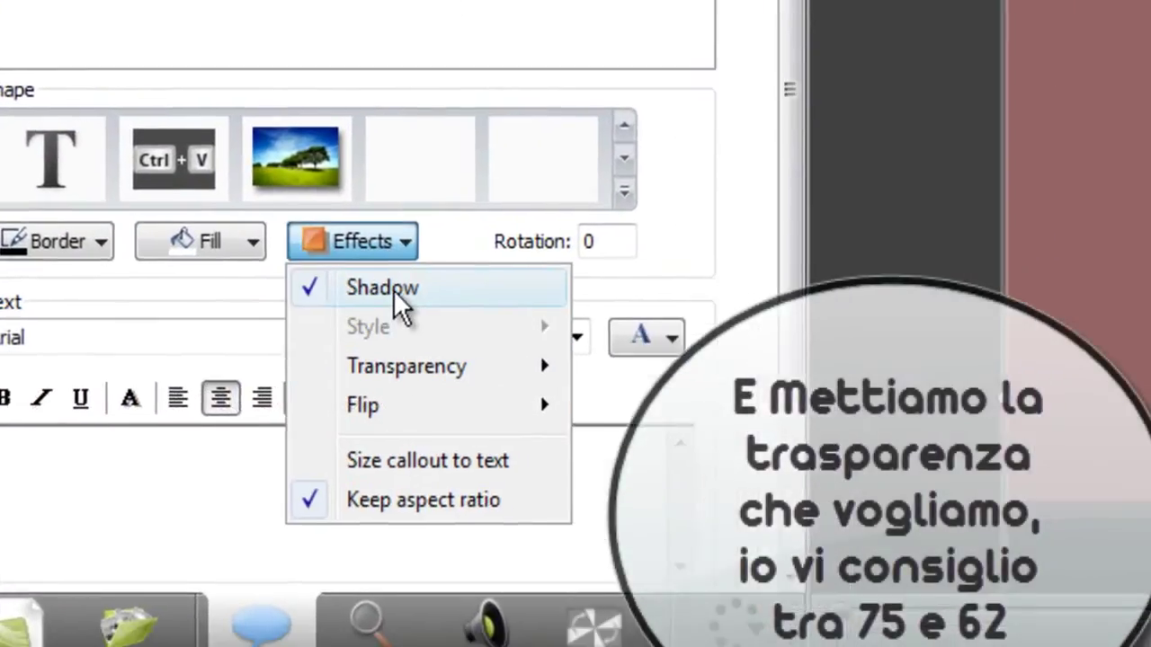
click(425, 310)
- Set the red-retro-fill callout's transparency to 62
click(109, 126)
mouse_move(147, 250)
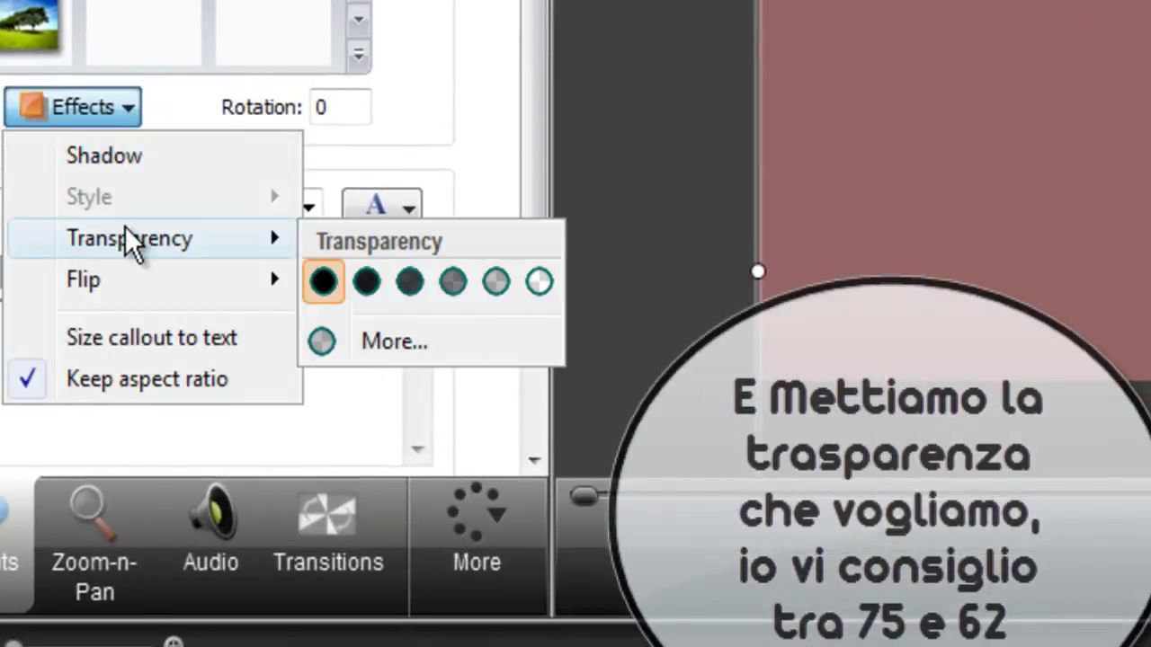
click(396, 343)
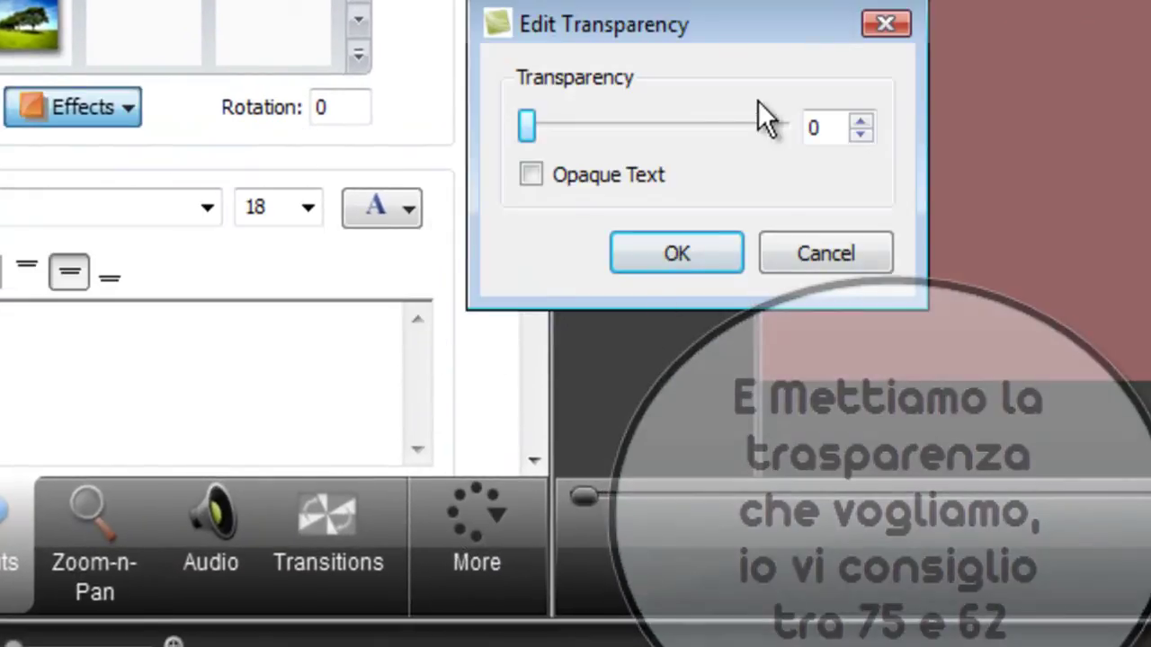
drag(841, 126, 756, 127)
text(62)
click(705, 250)
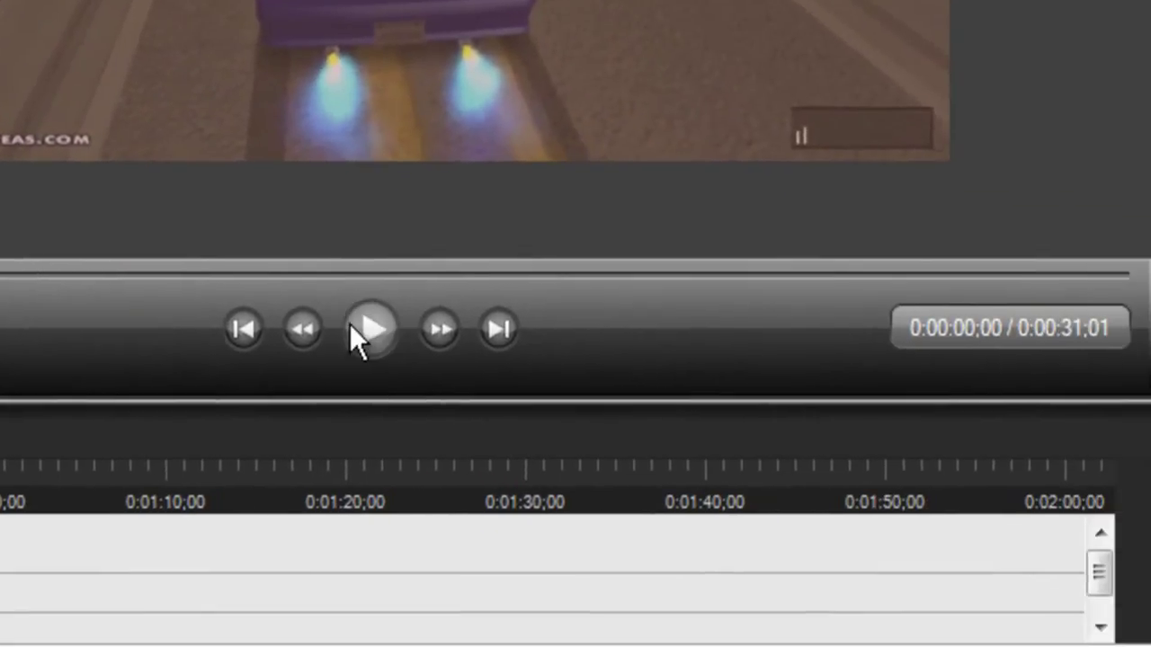
- Preview the tinted video for a few seconds and extend the red-retro-fill callout to about 30 seconds on the timeline
click(364, 326)
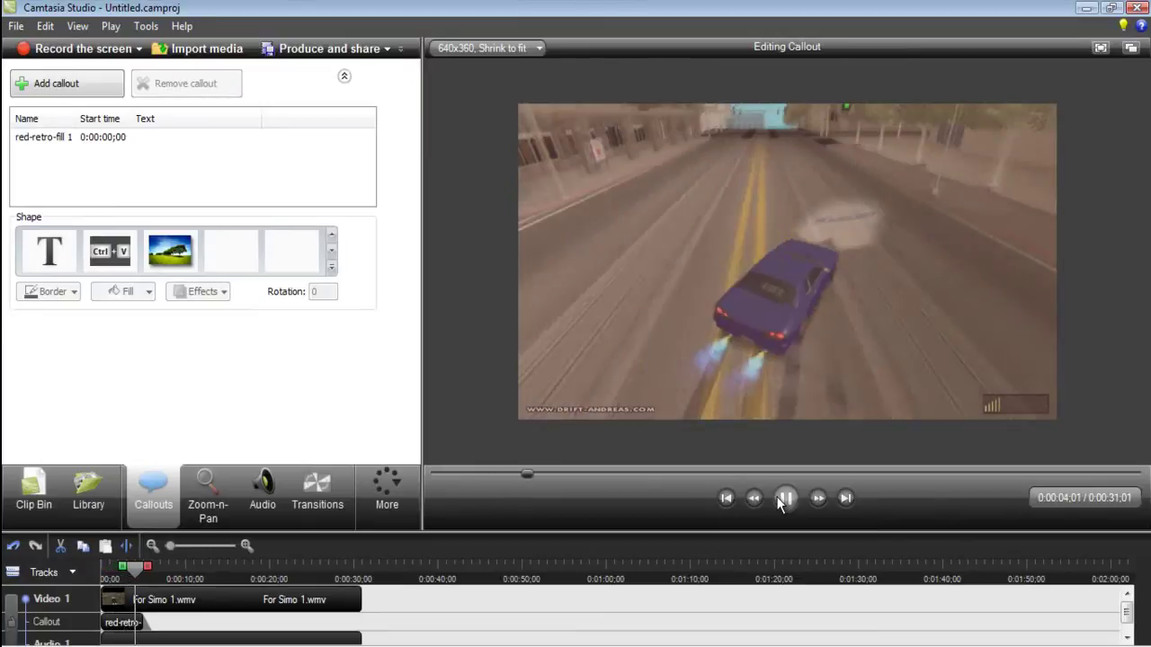
click(781, 501)
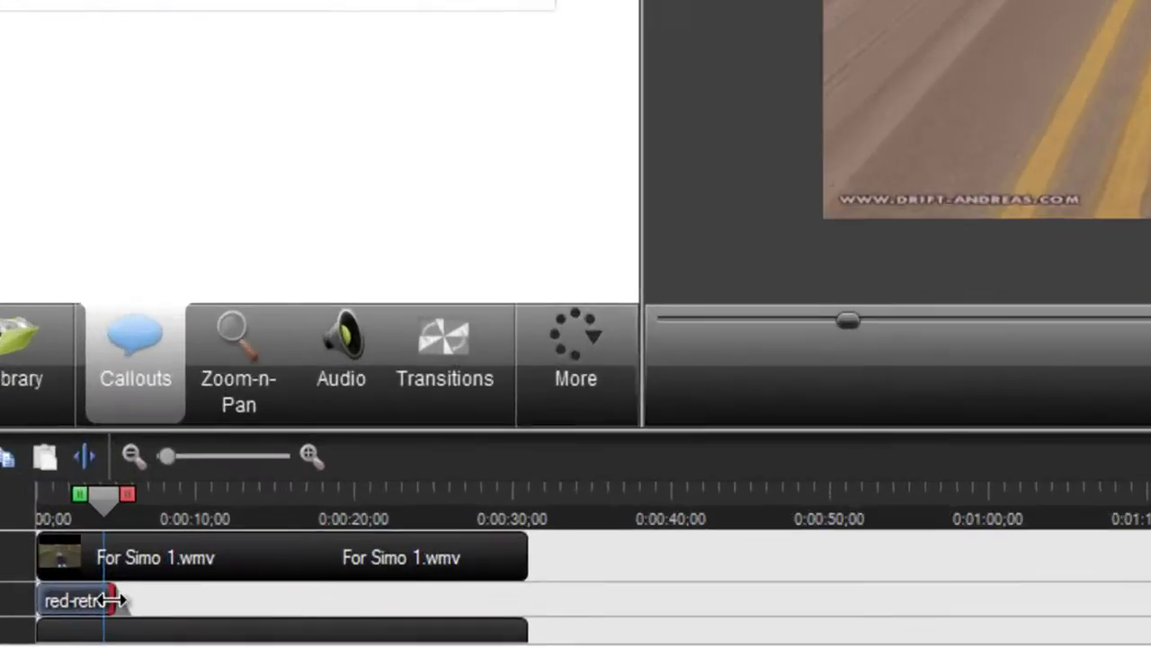
drag(142, 630, 375, 617)
drag(569, 589, 576, 590)
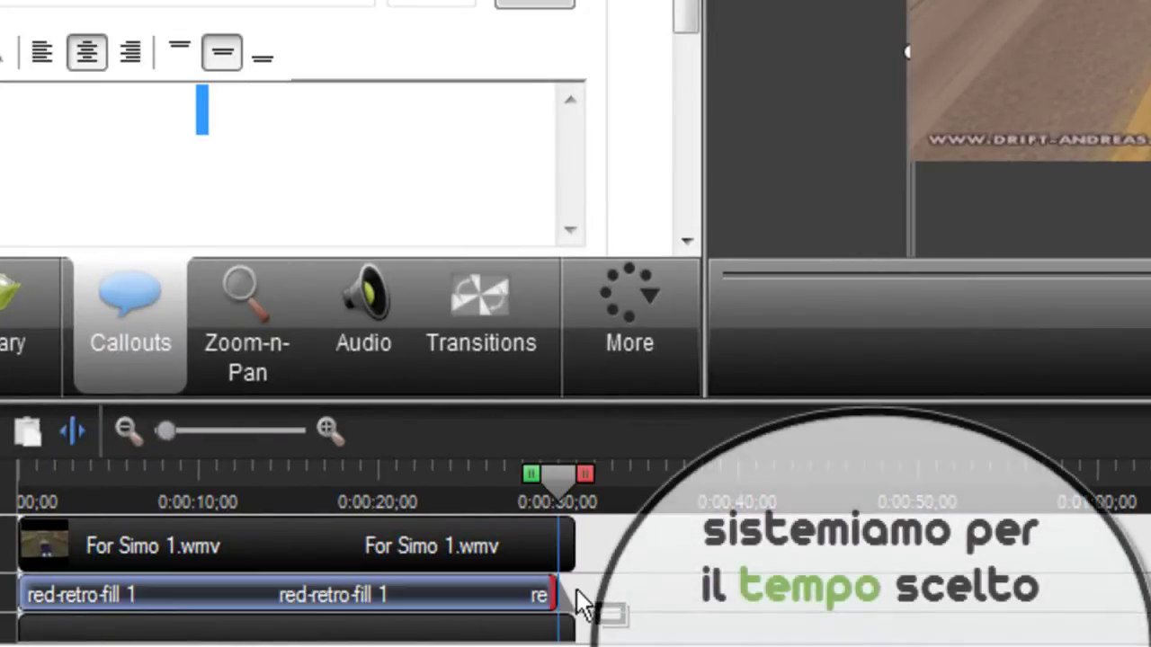
- Scrub through the middle of the timeline to check the color tint over the video
click(286, 474)
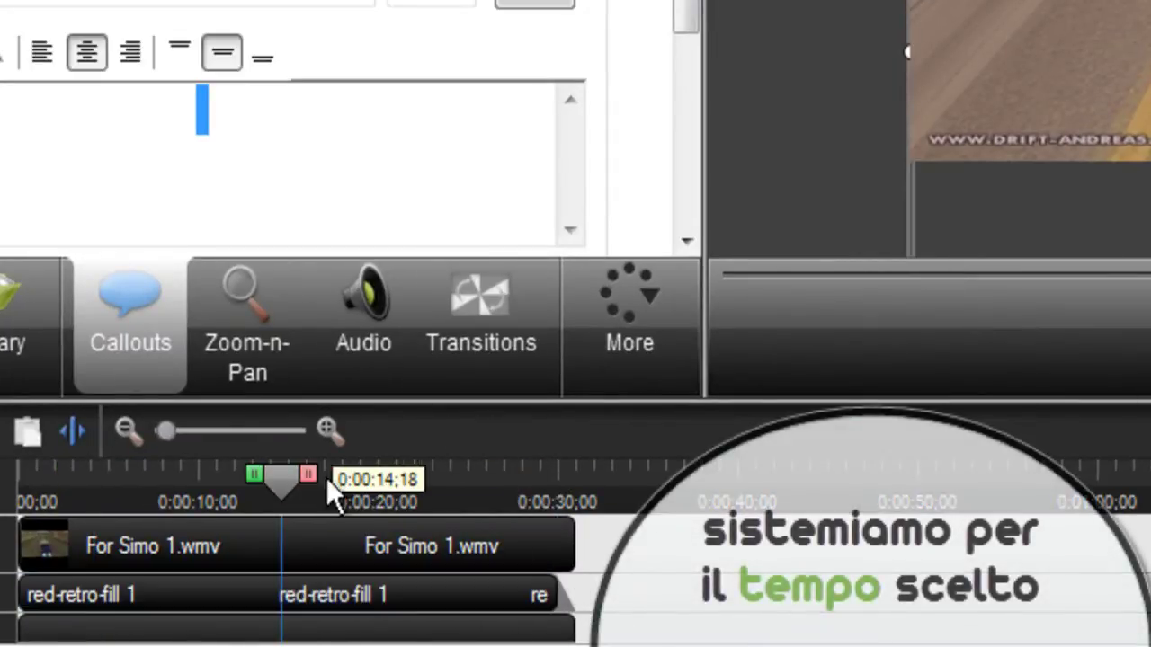
mouse_move(281, 475)
mouse_down()
mouse_move(381, 475)
mouse_move(278, 475)
mouse_move(295, 475)
mouse_up()
click(859, 480)
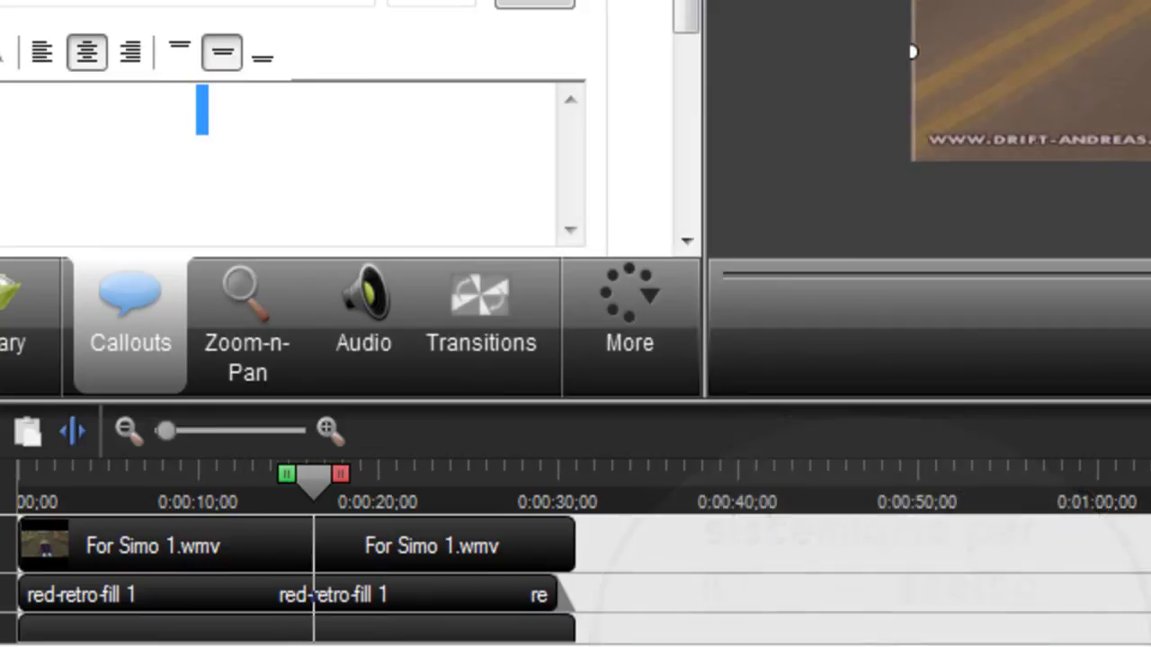